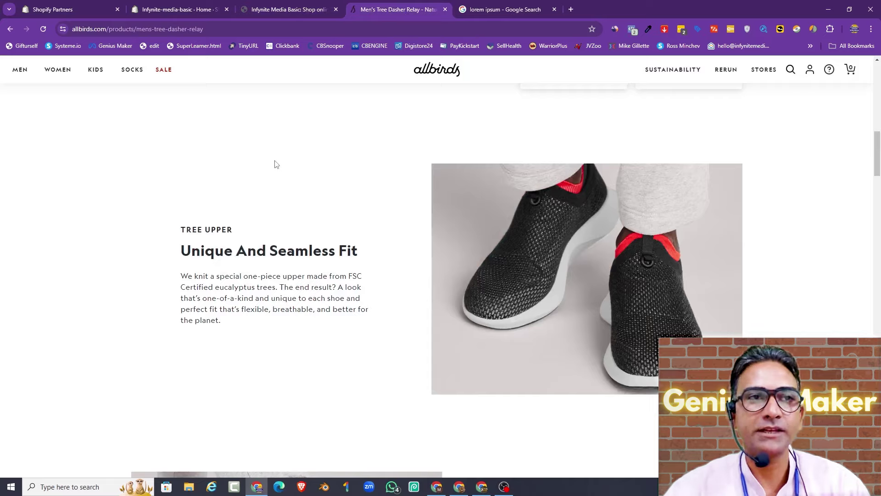
Examine the alternating image-and-text feature sections and the product title on the Men's Tree Dasher Relay page.
scroll(276, 164, "up", 15)
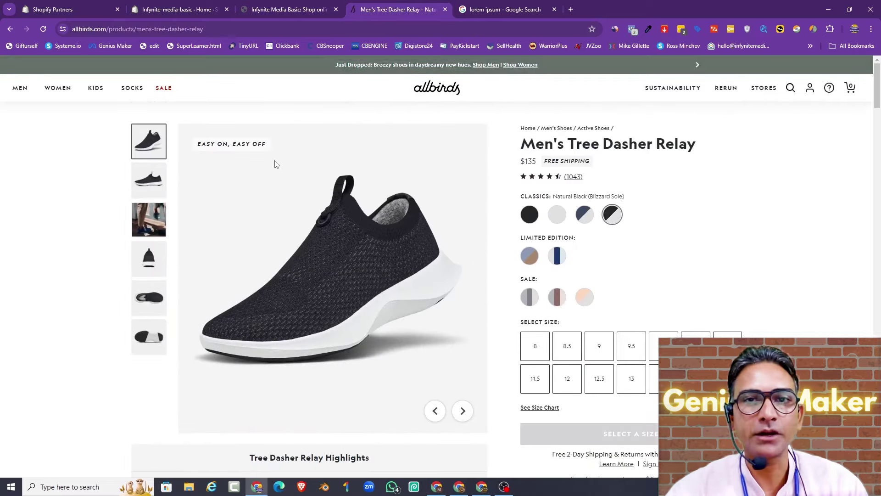
scroll(275, 161, "down", 12)
scroll(274, 159, "down", 6)
scroll(401, 169, "up", 3)
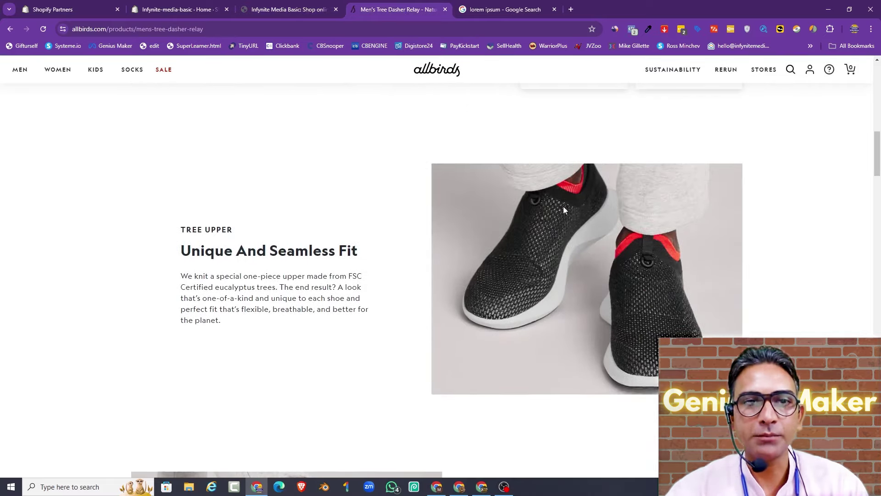
left_click_drag(180, 229, 230, 233)
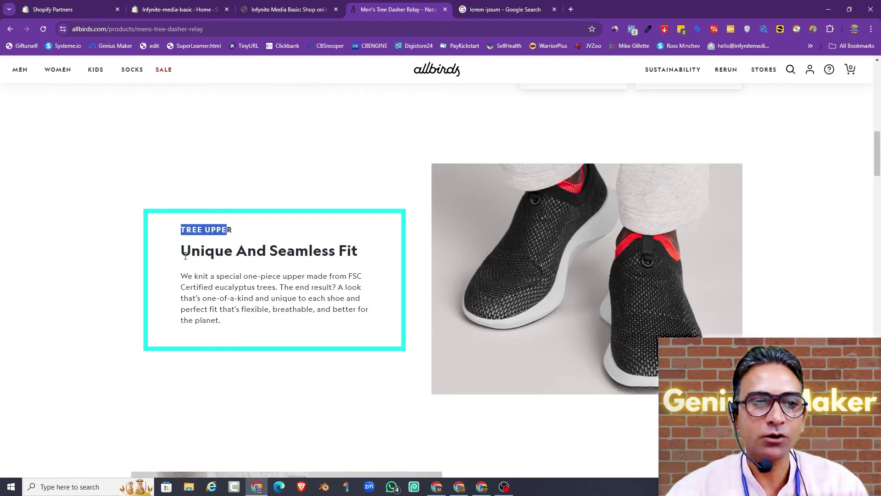
left_click_drag(185, 256, 221, 321)
left_click(222, 317)
scroll(222, 318, "down", 6)
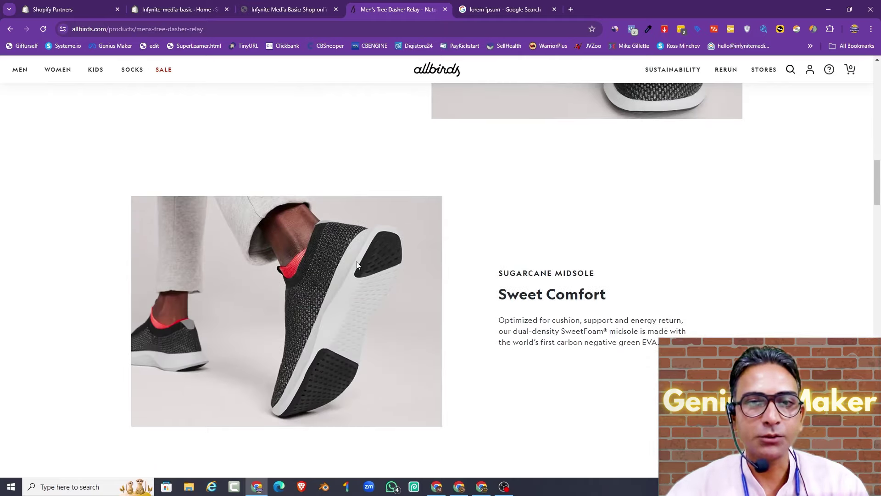
scroll(491, 233, "down", 12)
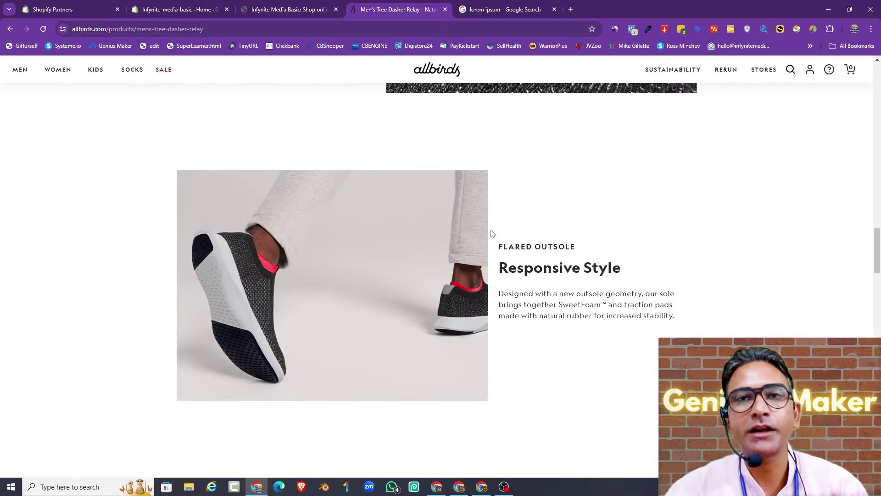
scroll(491, 234, "up", 20)
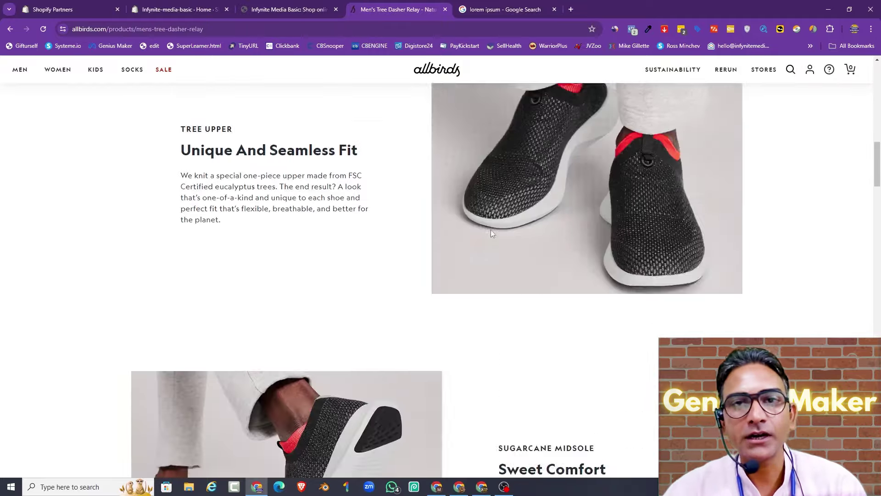
scroll(491, 234, "up", 1)
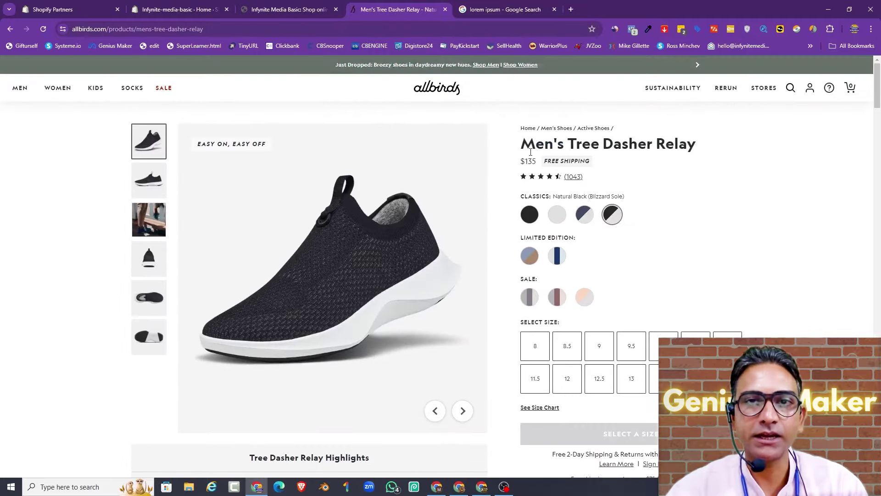
left_click_drag(521, 146, 696, 147)
left_click(695, 150)
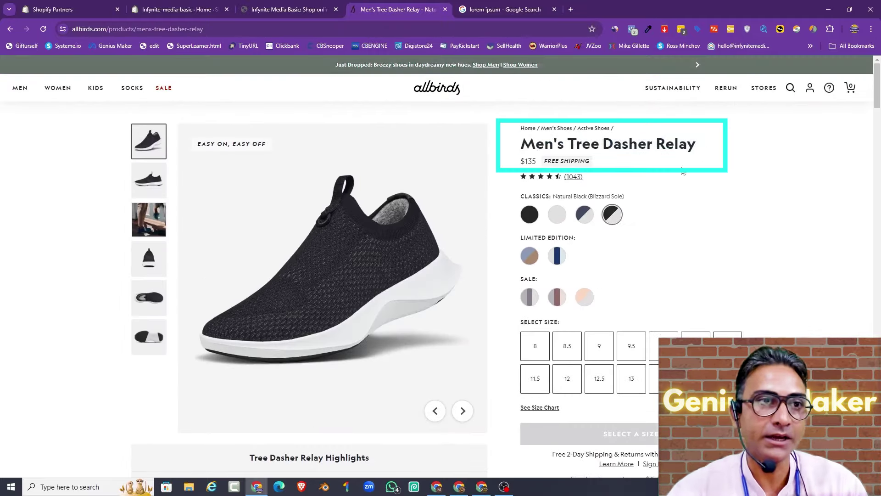
Open the Women's Tree Runners product page and examine its alternating image-and-text feature sections.
mouse_move(57, 87)
left_click(185, 173)
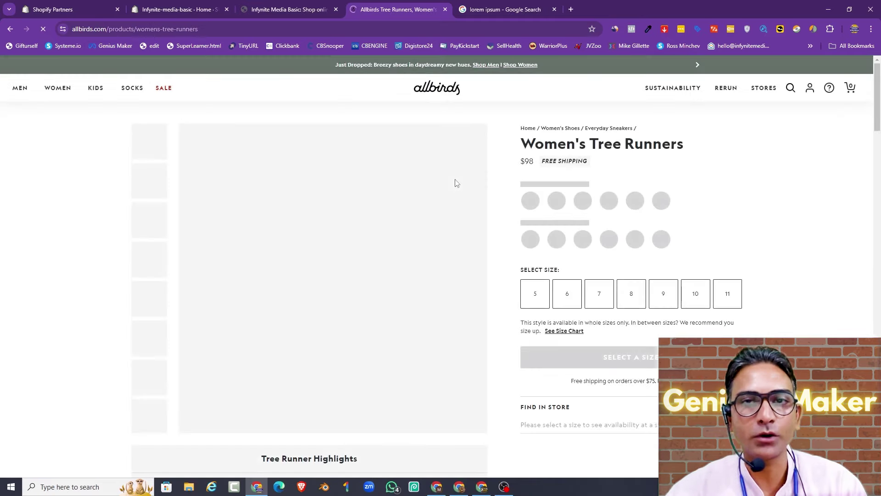
scroll(457, 183, "down", 15)
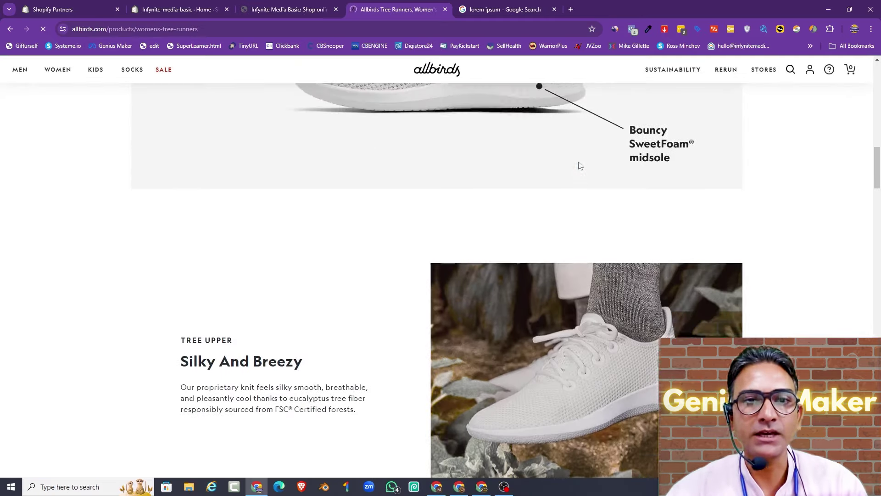
scroll(579, 166, "down", 6)
left_click_drag(489, 312, 661, 388)
left_click(661, 388)
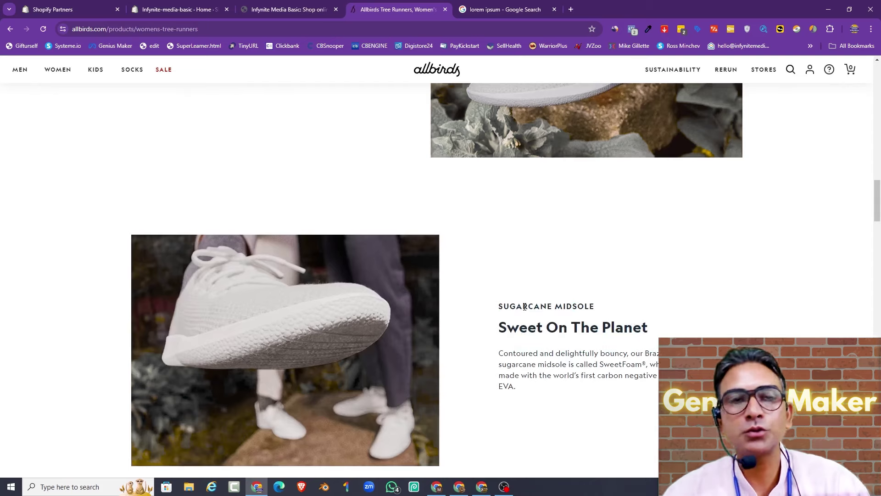
scroll(525, 306, "up", 6)
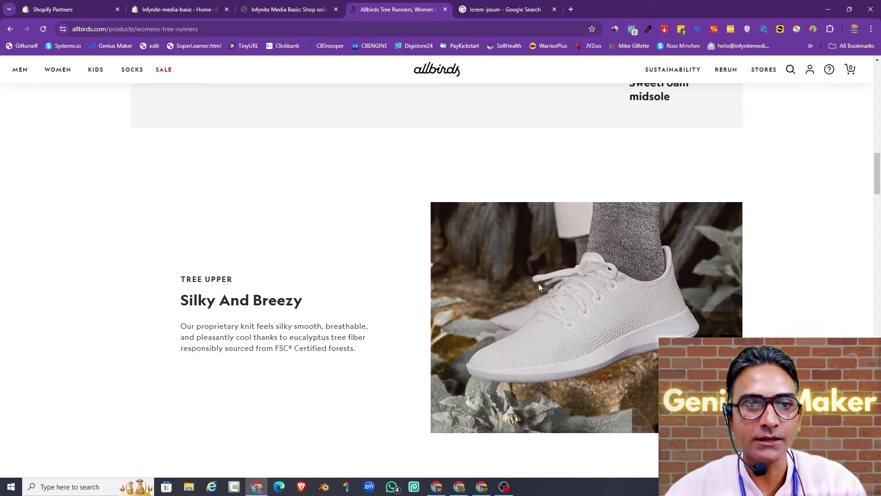
scroll(532, 239, "down", 4)
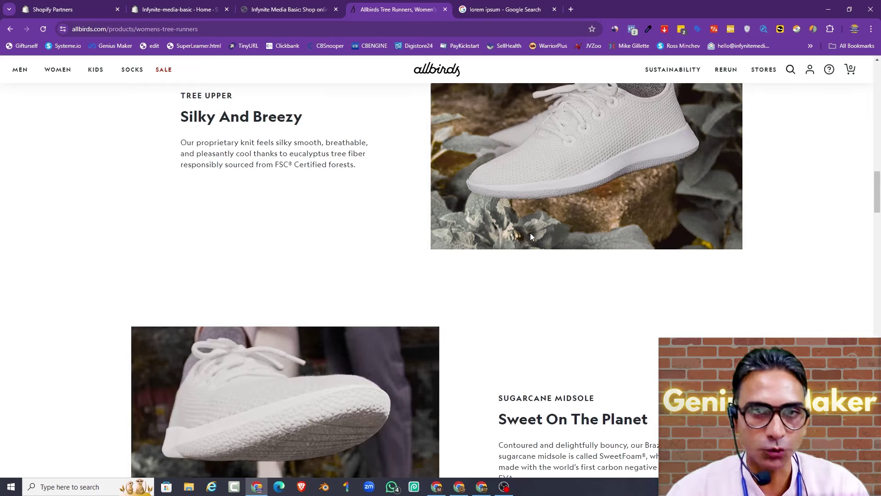
scroll(530, 236, "up", 5)
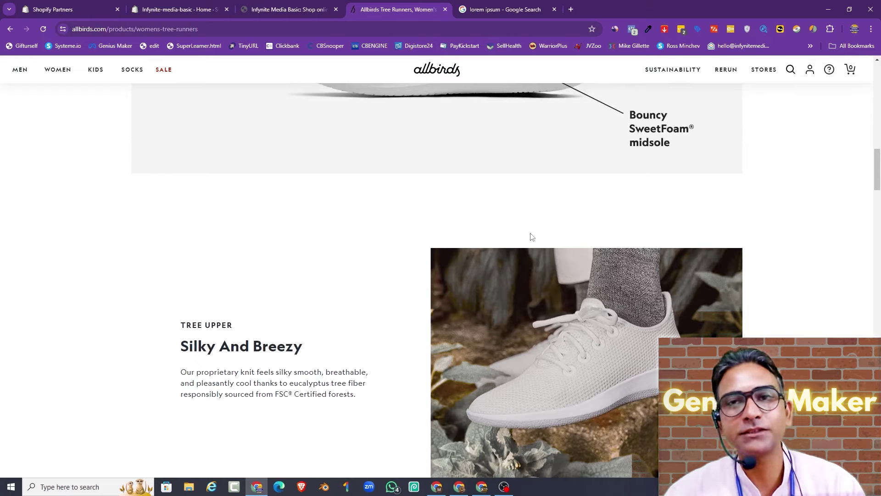
scroll(531, 236, "down", 4)
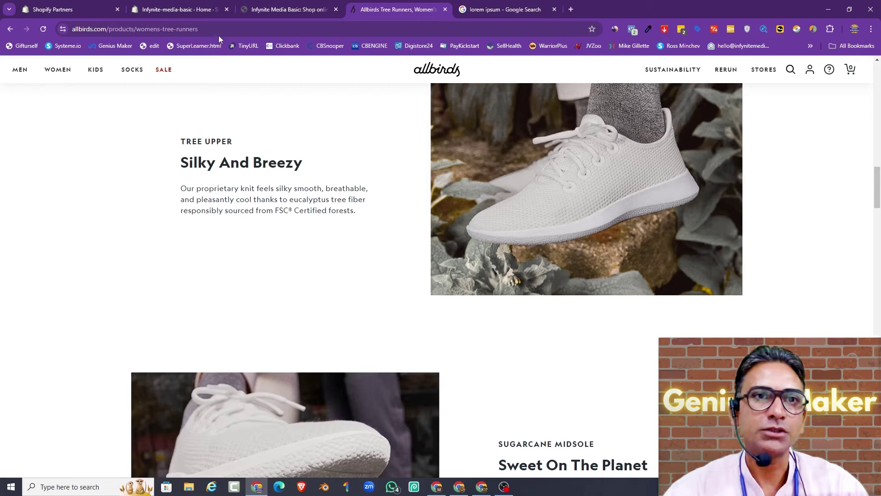
Switch to the Shopify admin and start a new metaobject definition named "multirow info product".
left_click(269, 11)
scroll(257, 138, "down", 2)
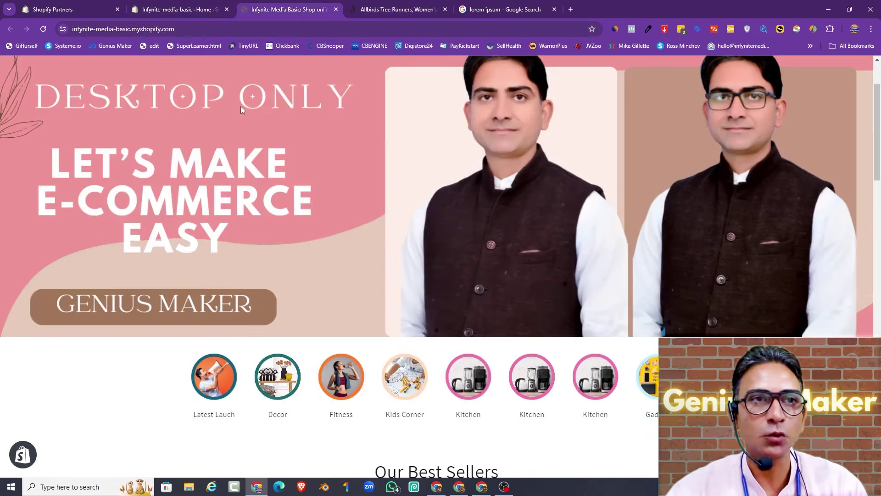
left_click(194, 3)
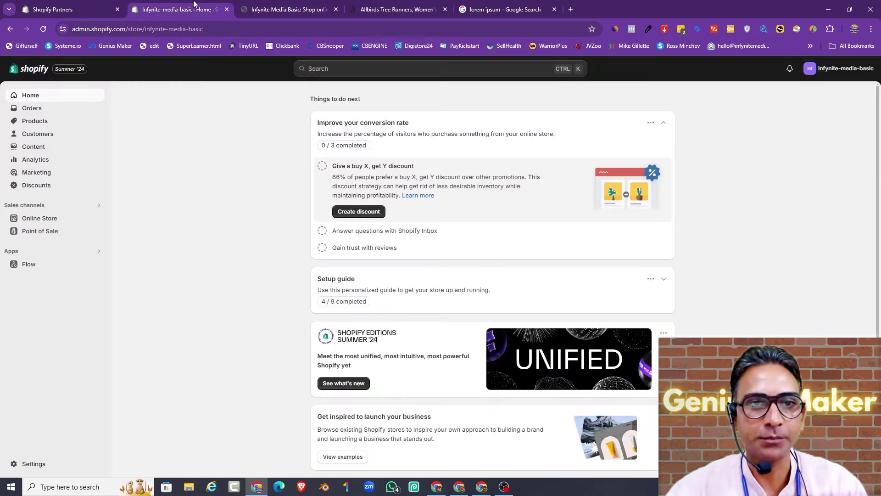
left_click(47, 146)
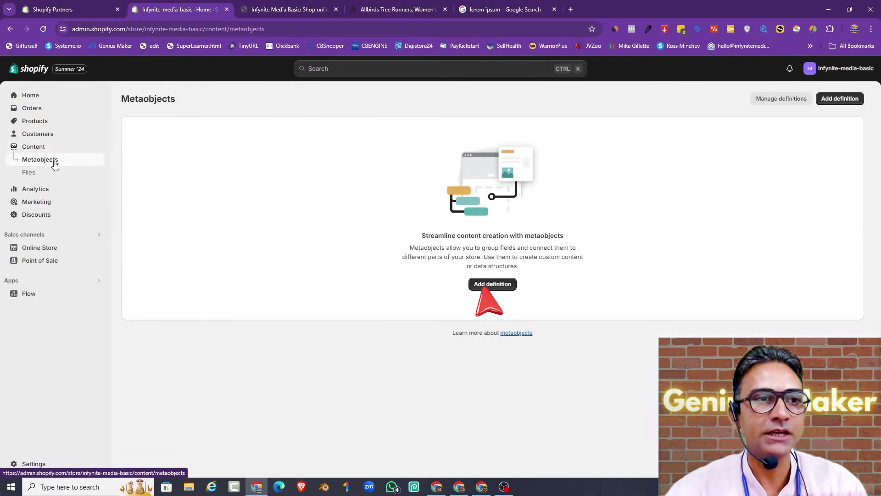
left_click(505, 285)
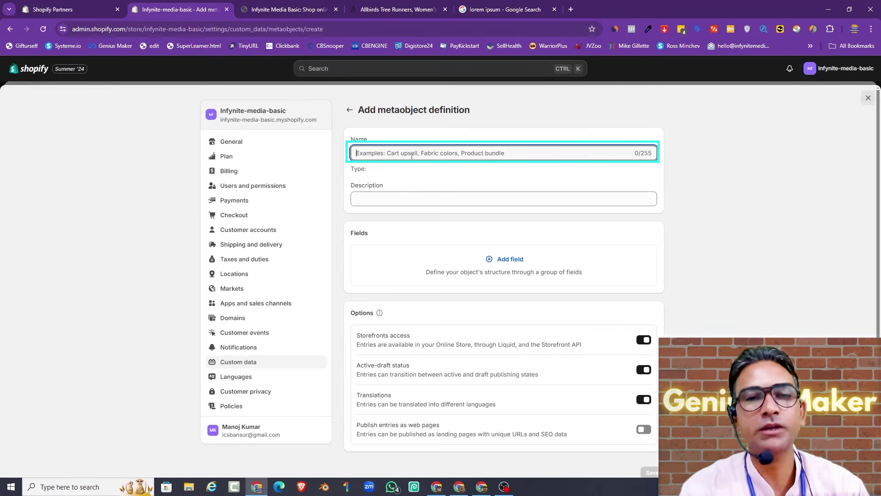
type("multirow")
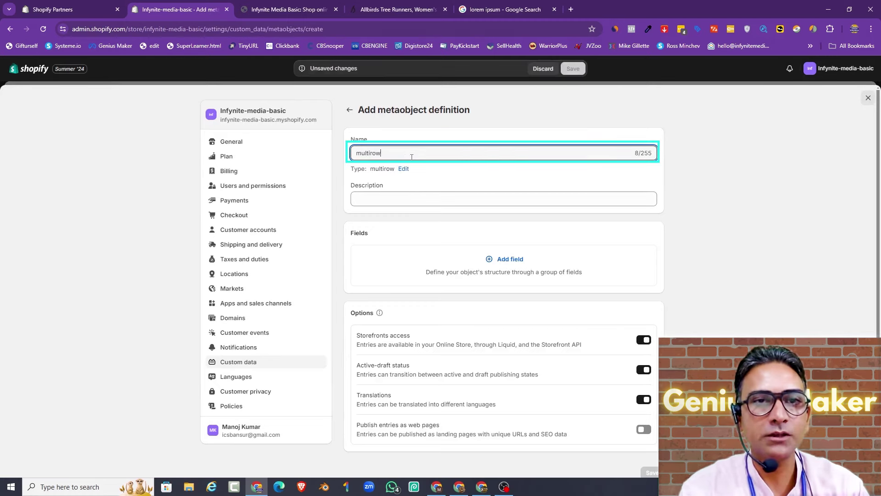
type(" i")
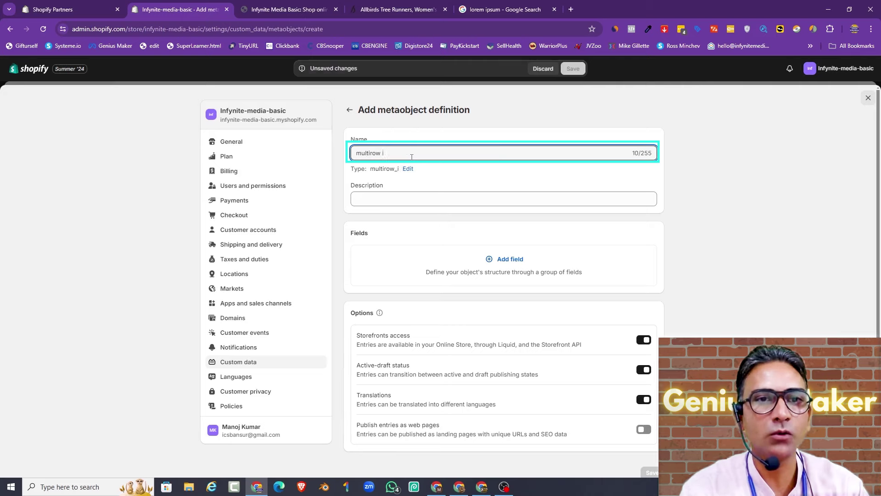
type("nfo product")
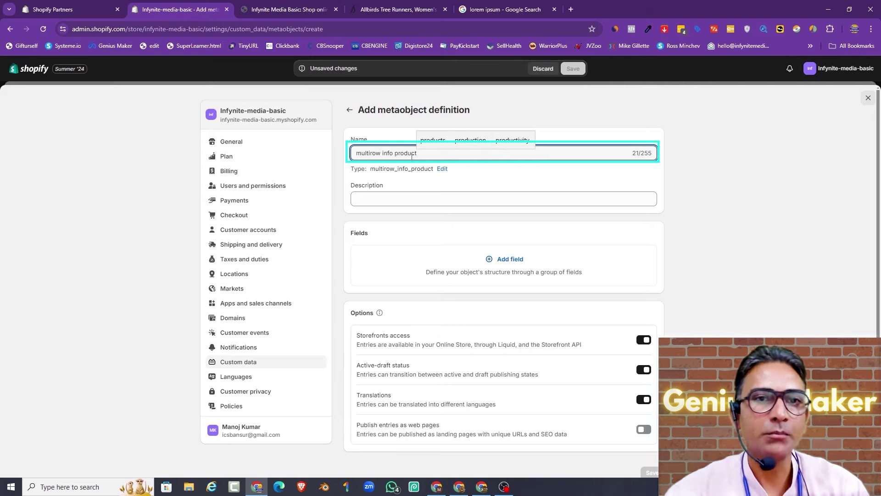
Start adding a field, and check the sub-heading, heading, description and image of the Tree Upper section on the Allbirds page.
left_click(516, 259)
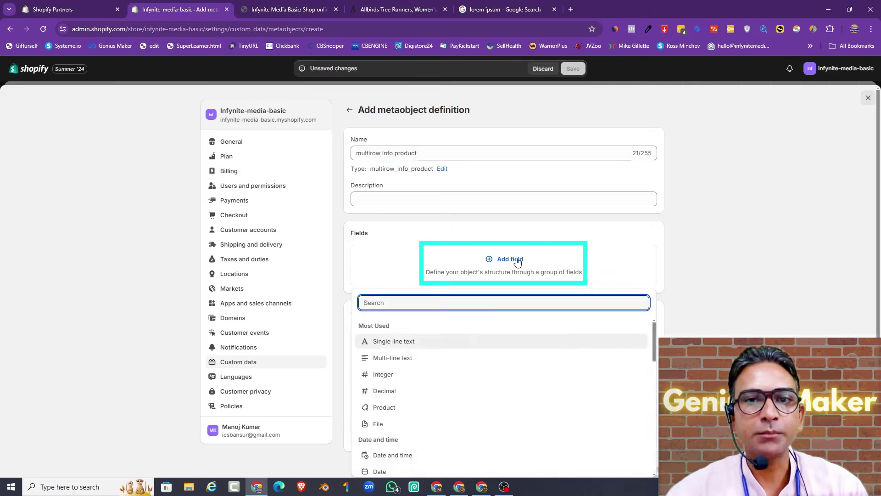
key("ctrl+4")
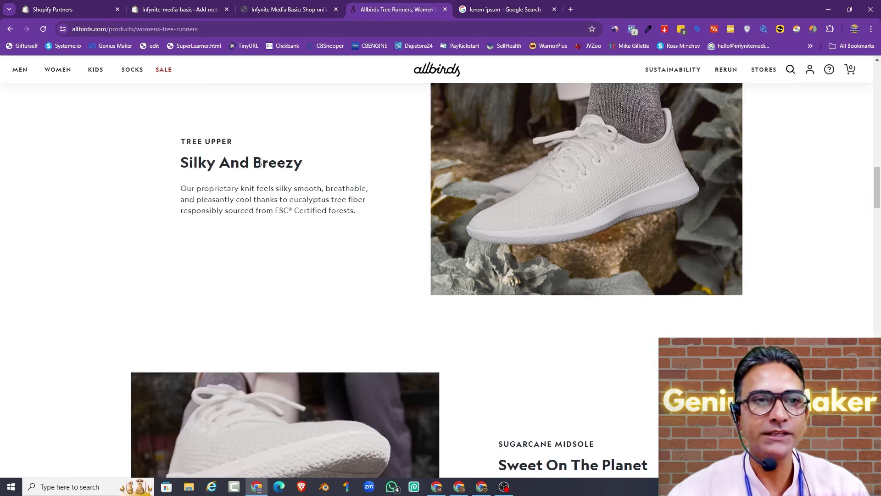
left_click_drag(181, 140, 230, 150)
left_click_drag(180, 167, 326, 165)
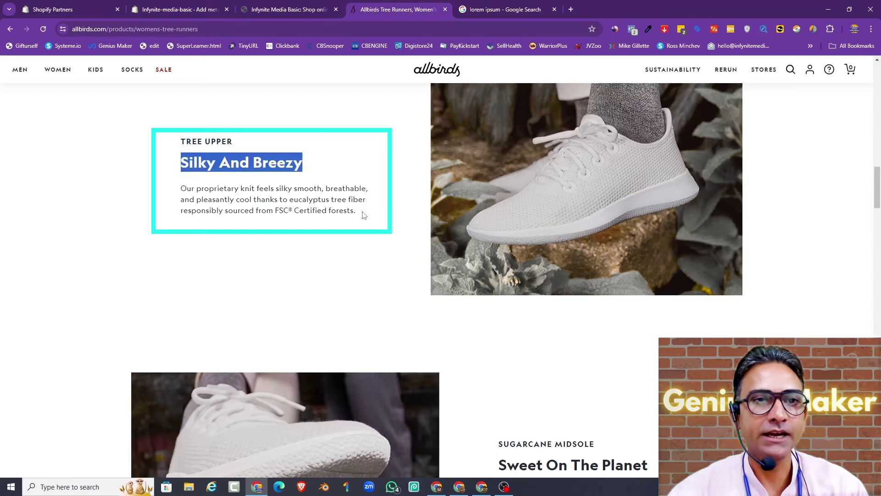
left_click_drag(364, 215, 181, 188)
left_click(500, 191)
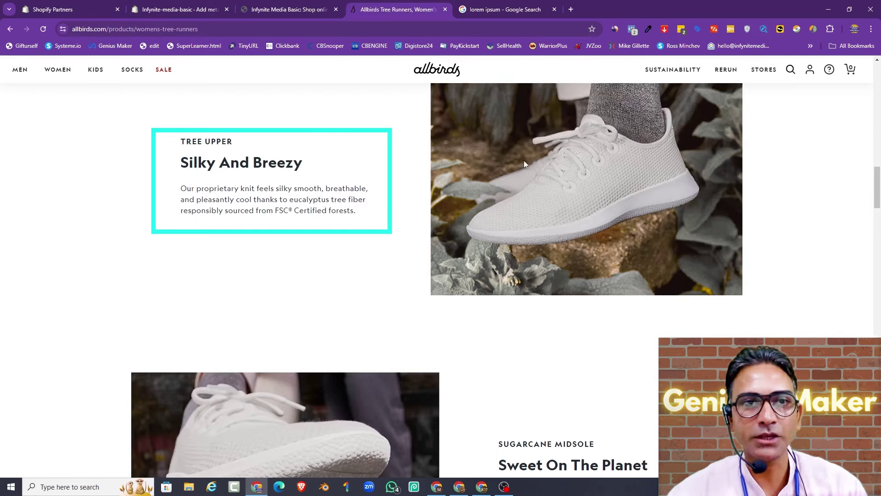
Return to the Shopify admin and add a single line text field named "Sub Heading" that holds one value.
key("ctrl+2")
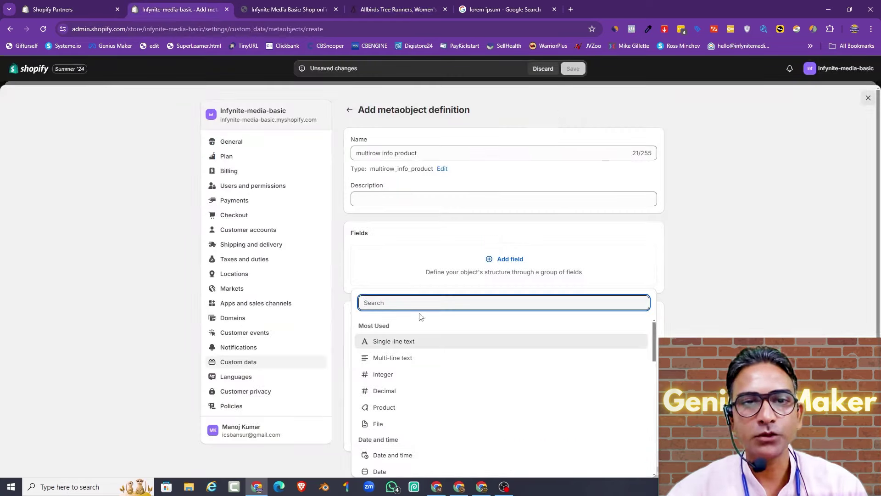
left_click(419, 341)
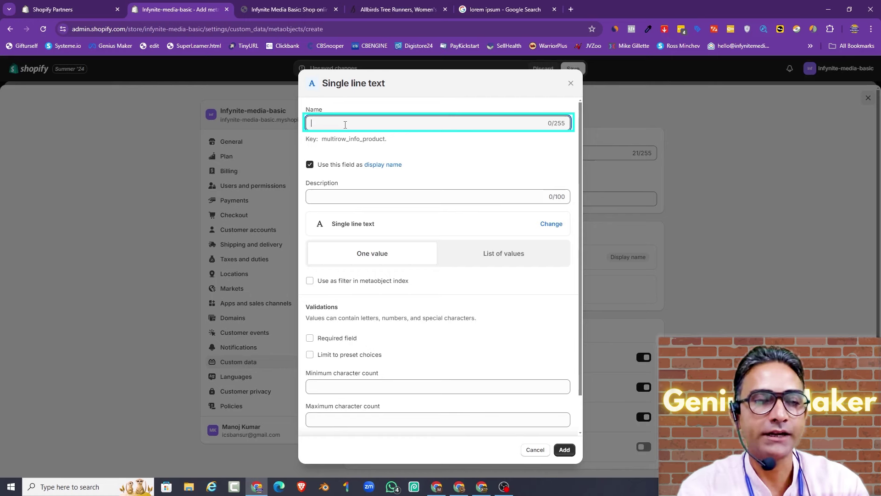
type("Sub")
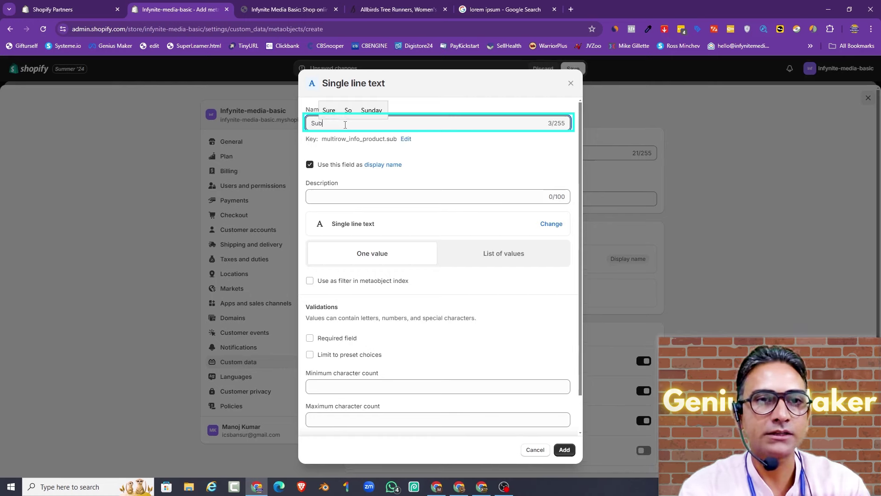
type(" Headki")
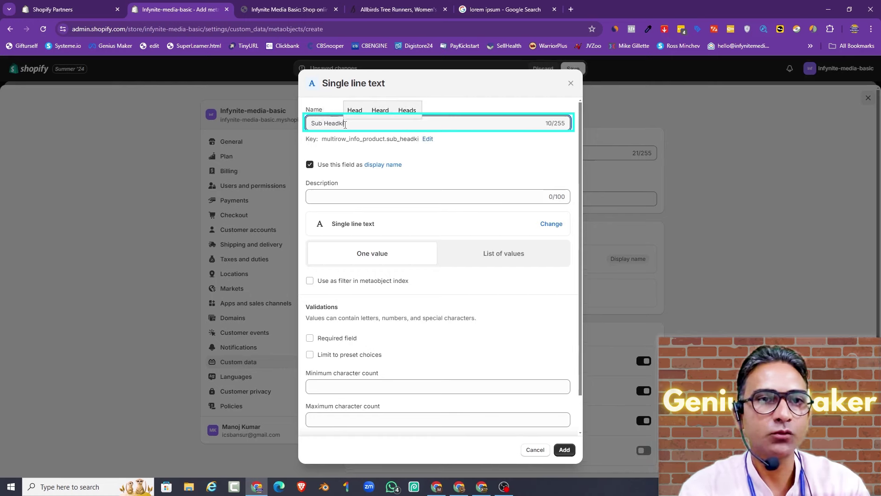
key("BackSpace")
key("BackSpace")
type("ing")
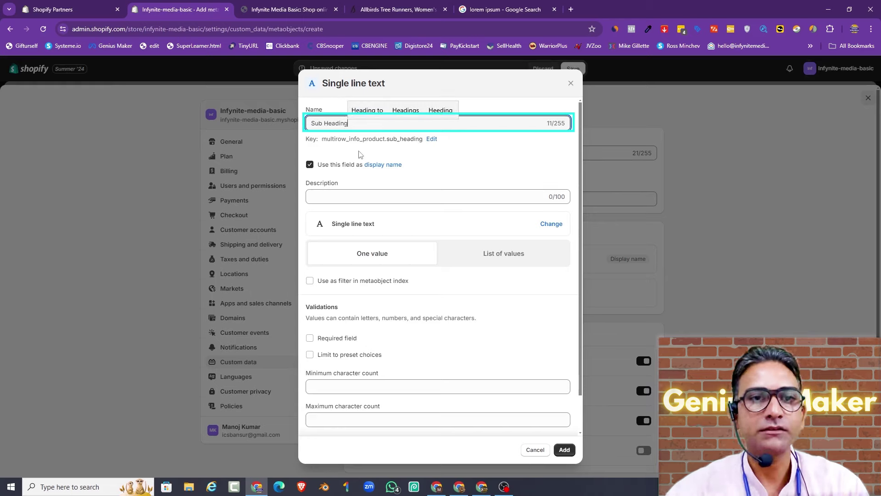
left_click(500, 255)
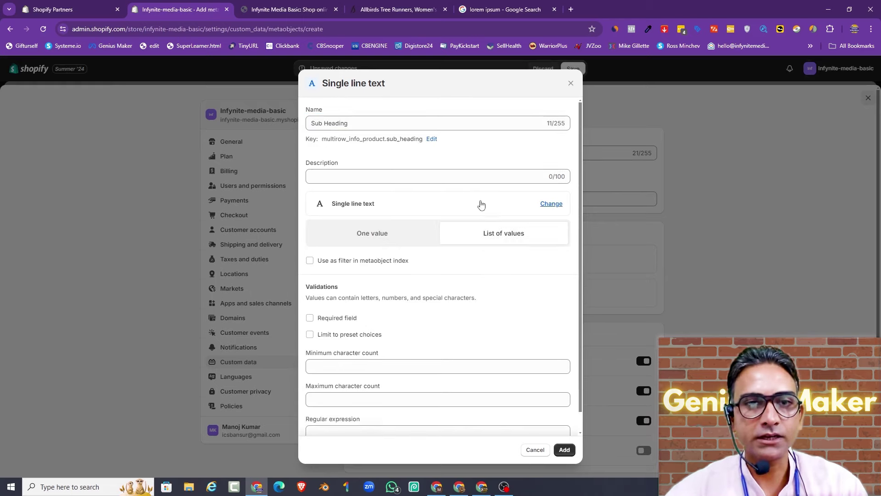
left_click(412, 233)
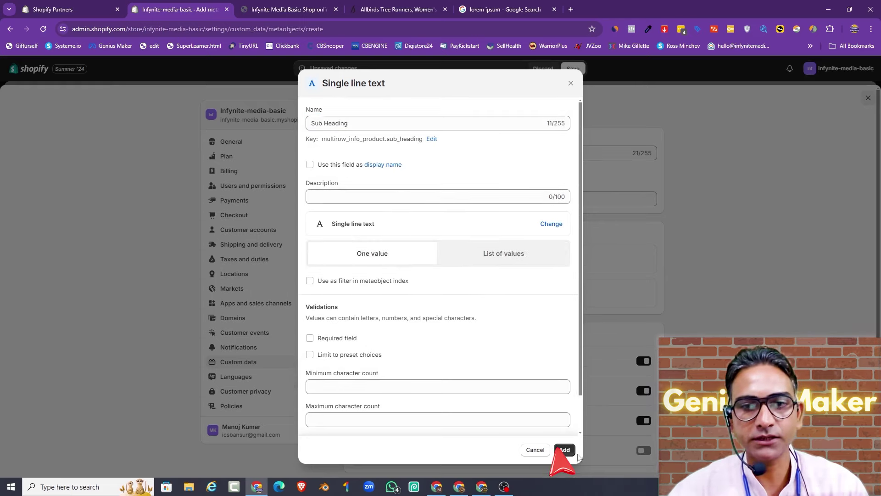
left_click(565, 450)
Add a single line text field named "Heading" that holds one value and serves as the display name.
left_click(504, 293)
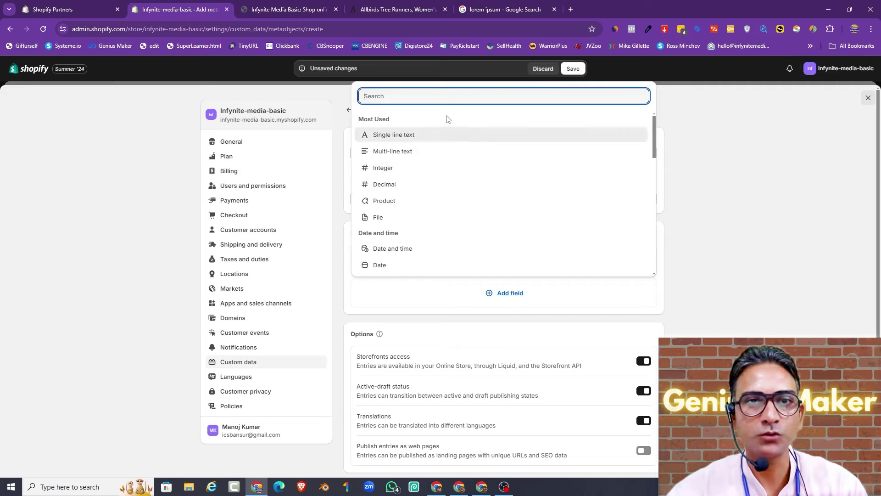
left_click(515, 294)
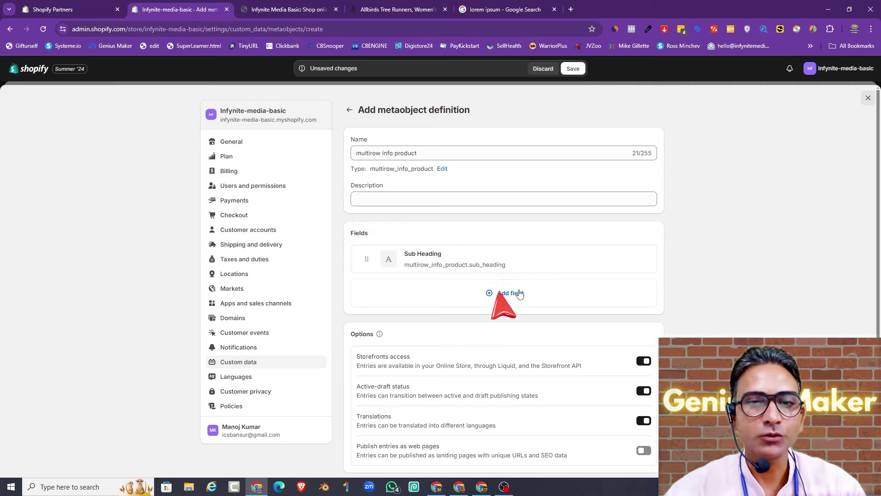
left_click(517, 298)
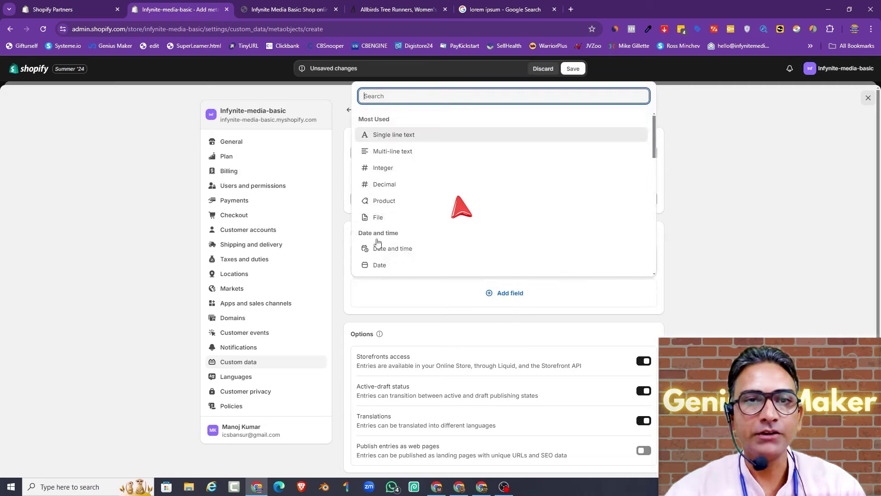
left_click(412, 136)
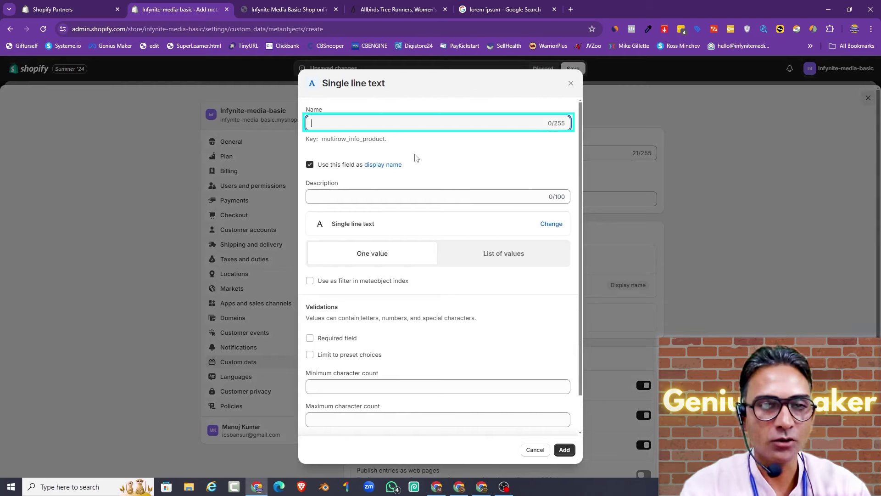
type("Hedl")
key("BackSpace")
type("ading")
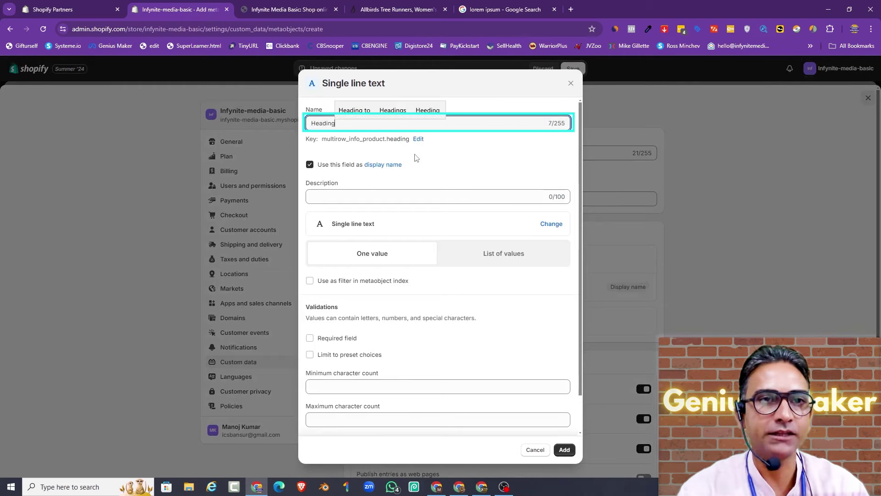
left_click(565, 449)
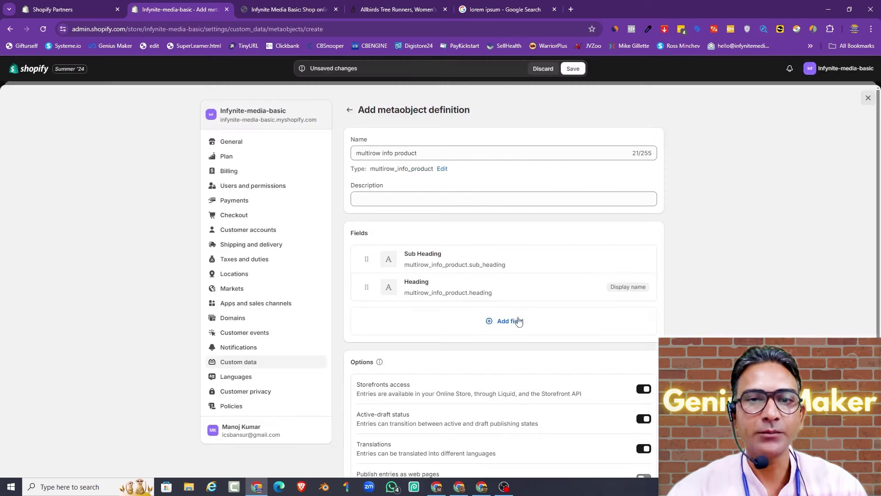
Add a multi-line text field named "paragraph" to the metaobject definition.
left_click(516, 321)
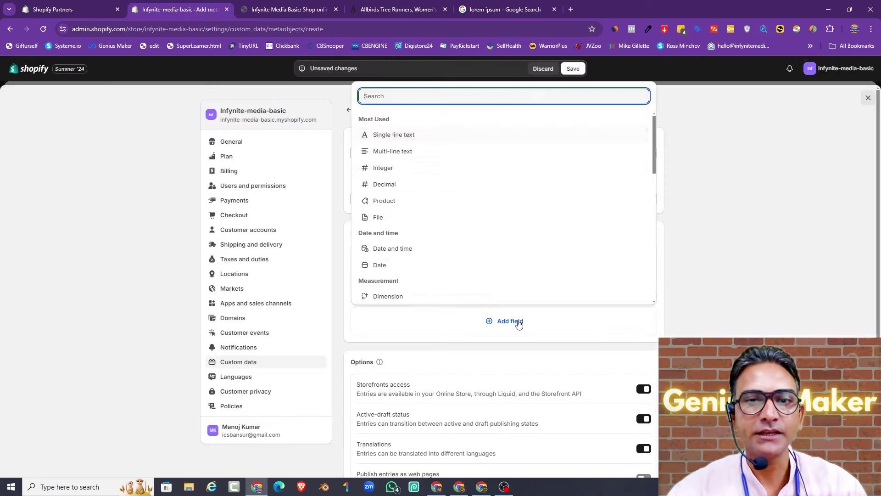
left_click(419, 155)
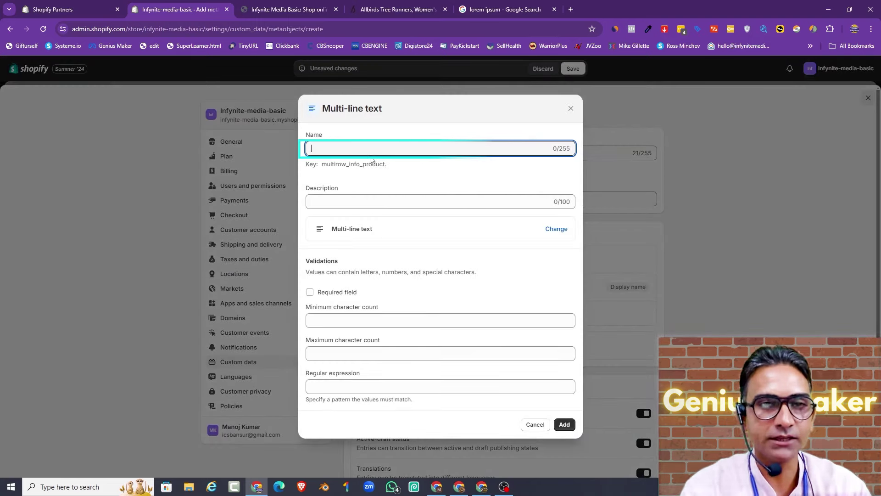
type("paragraph")
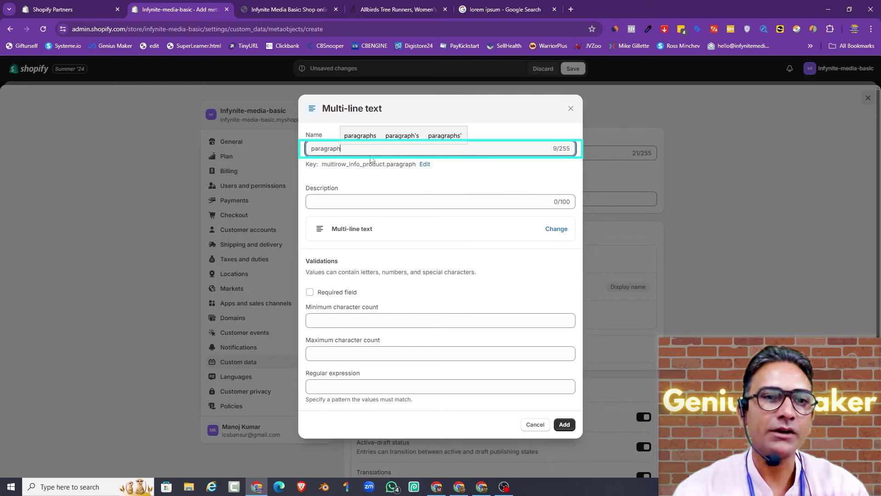
left_click(570, 426)
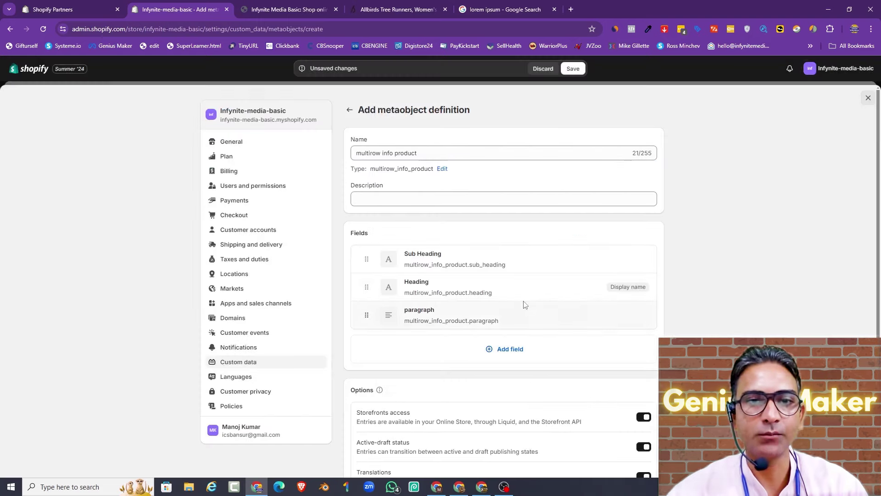
Add a single-file field named "Image" that accepts images but not videos, and save the metaobject definition.
left_click(508, 353)
scroll(442, 245, "down", 3)
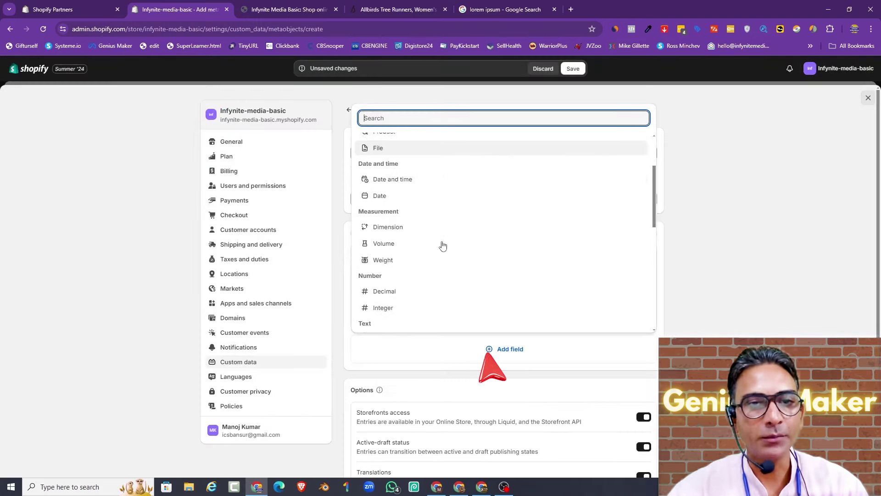
scroll(442, 243, "down", 5)
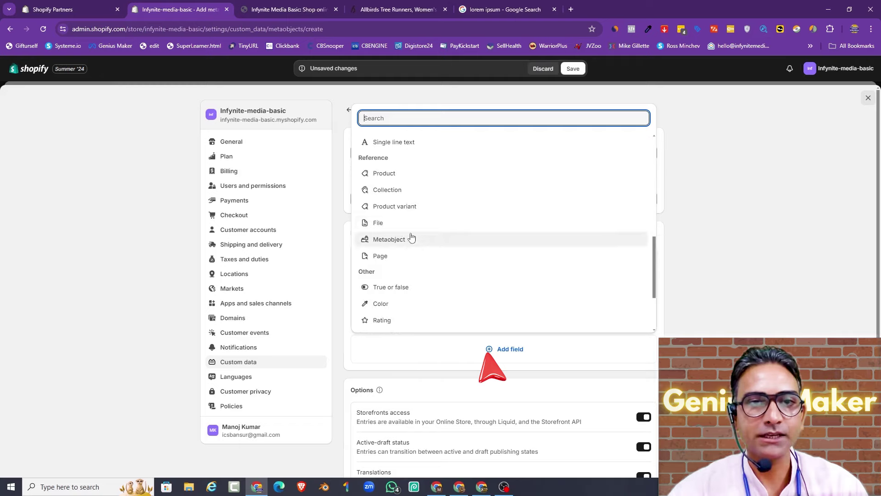
left_click(404, 225)
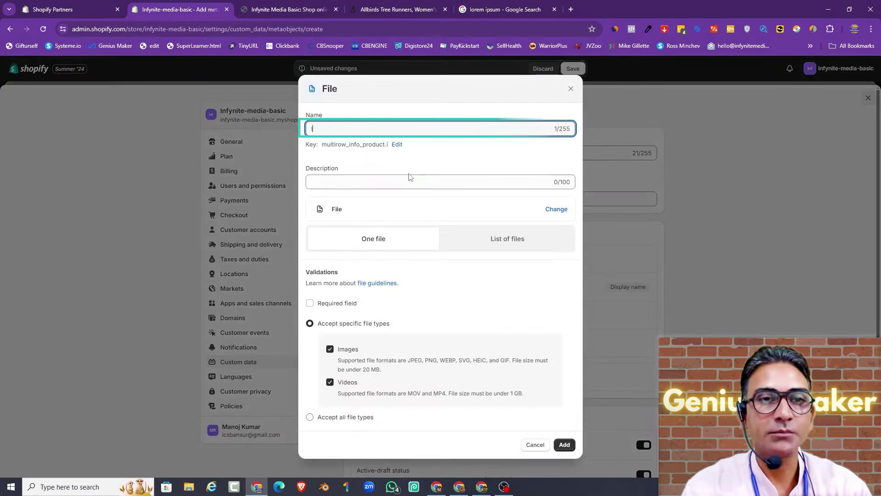
type("Image")
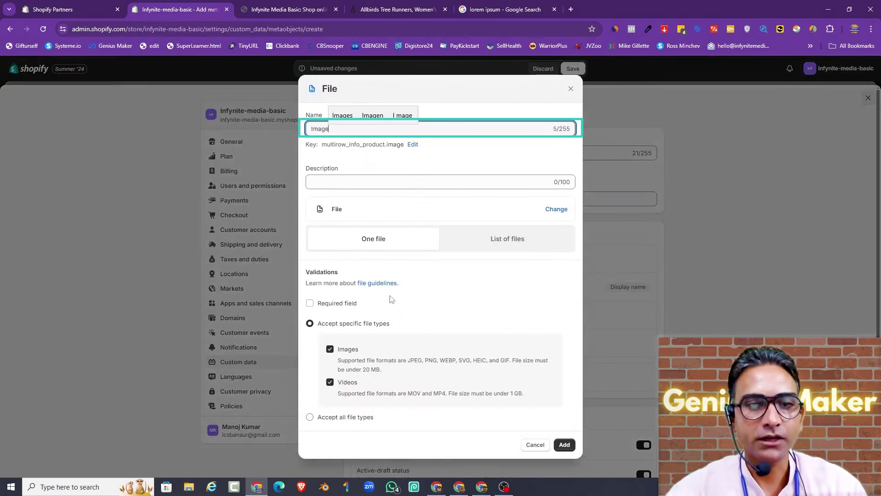
left_click(349, 383)
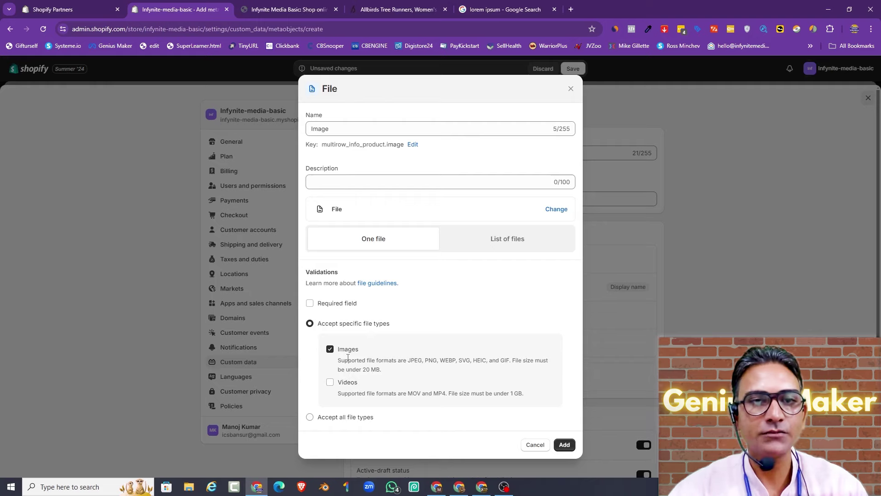
left_click(564, 445)
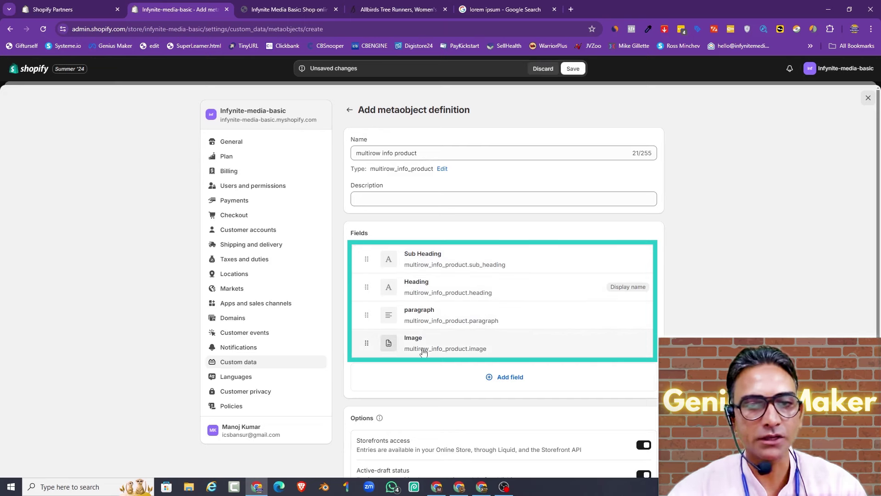
key("ctrl+s")
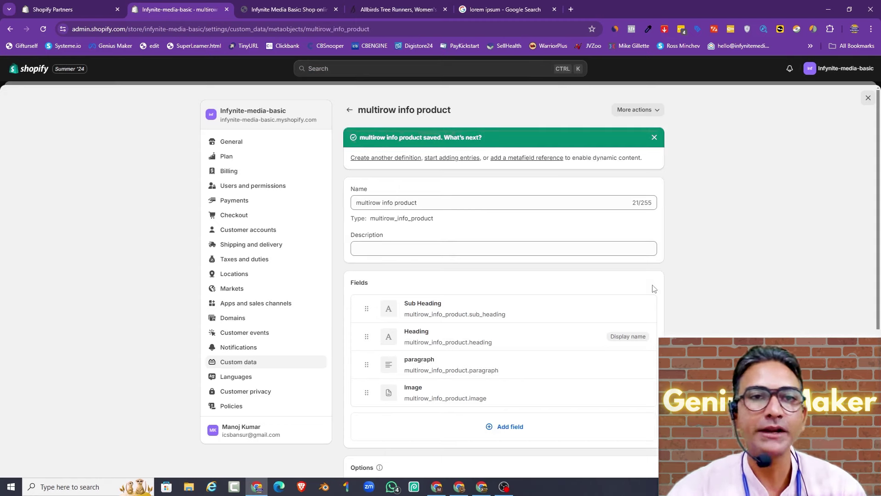
left_click(238, 362)
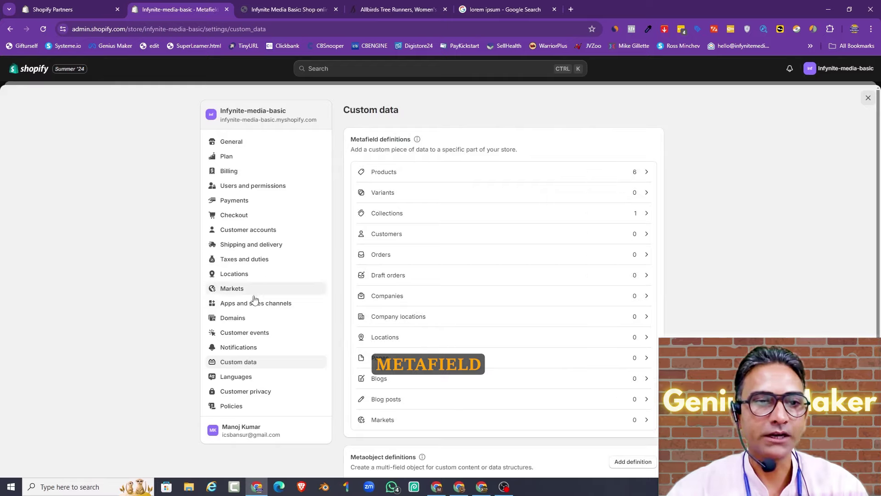
left_click(868, 98)
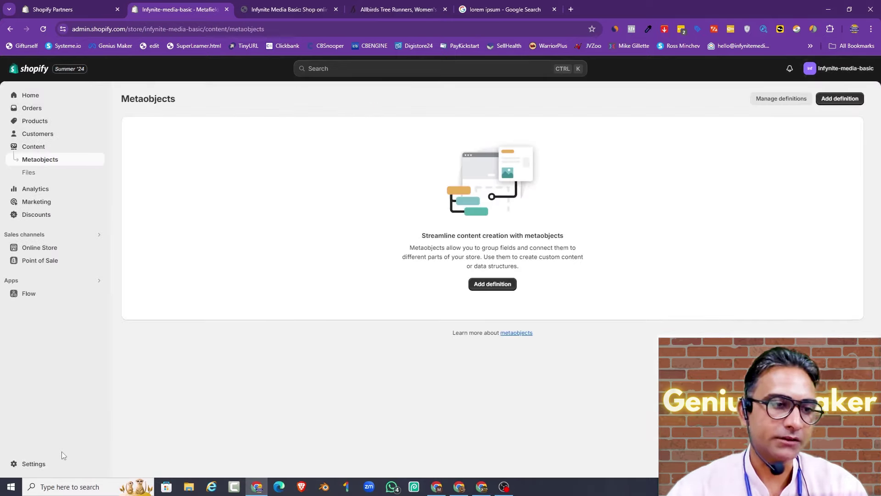
key("super+s")
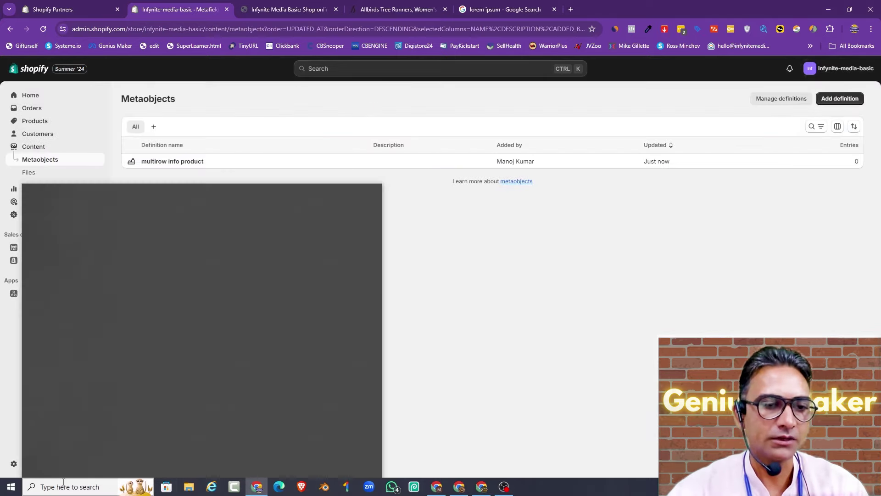
key("Escape")
In the store's custom data settings, start a new product metafield definition named "multirow info".
left_click(13, 464)
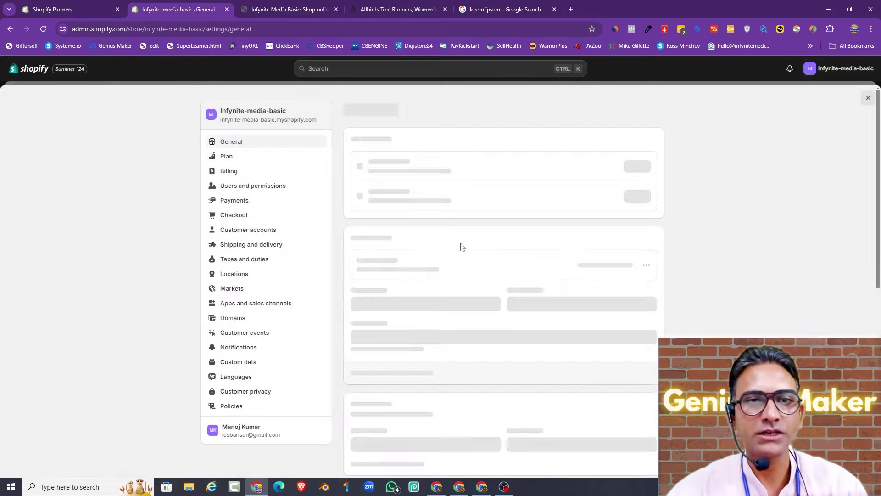
left_click(250, 361)
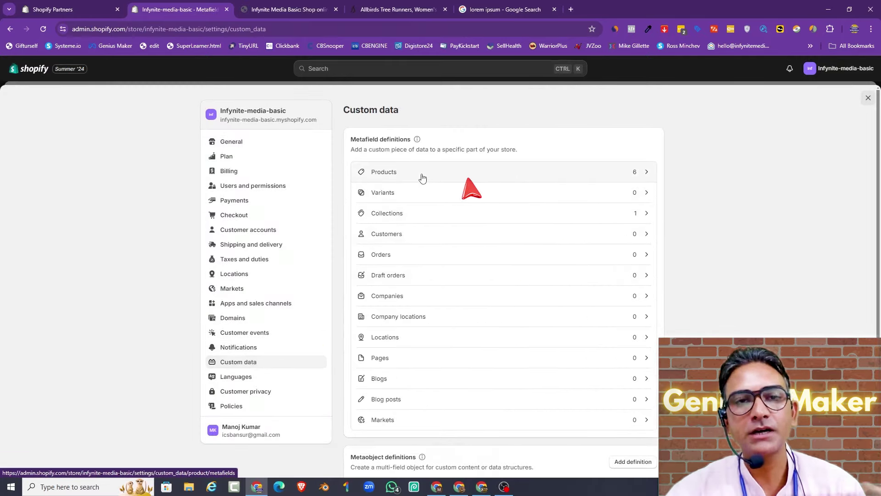
left_click(423, 175)
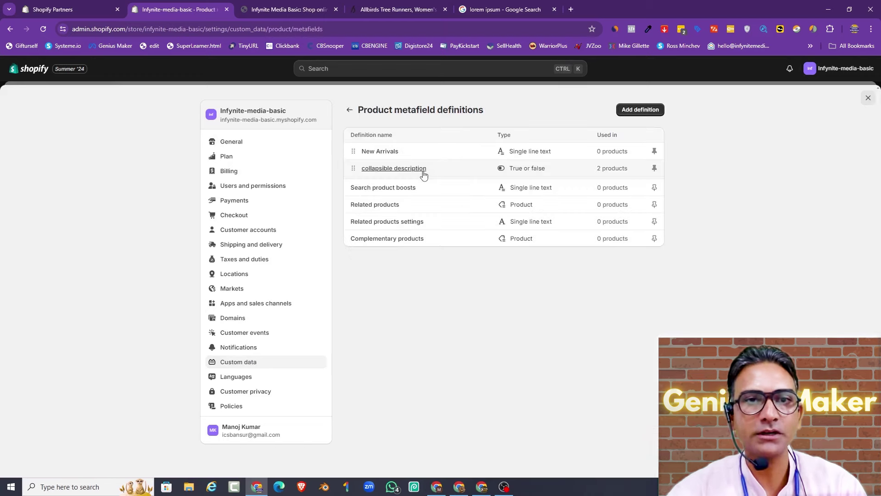
left_click(633, 109)
left_click(423, 152)
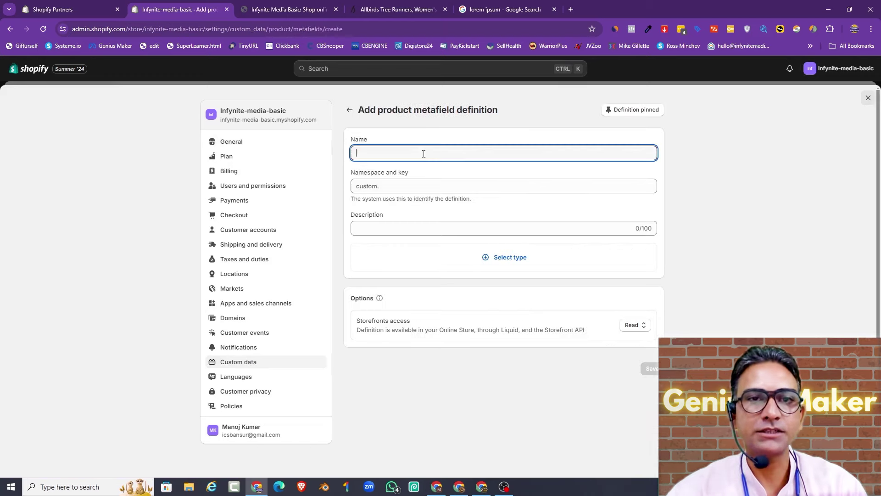
type("multirow")
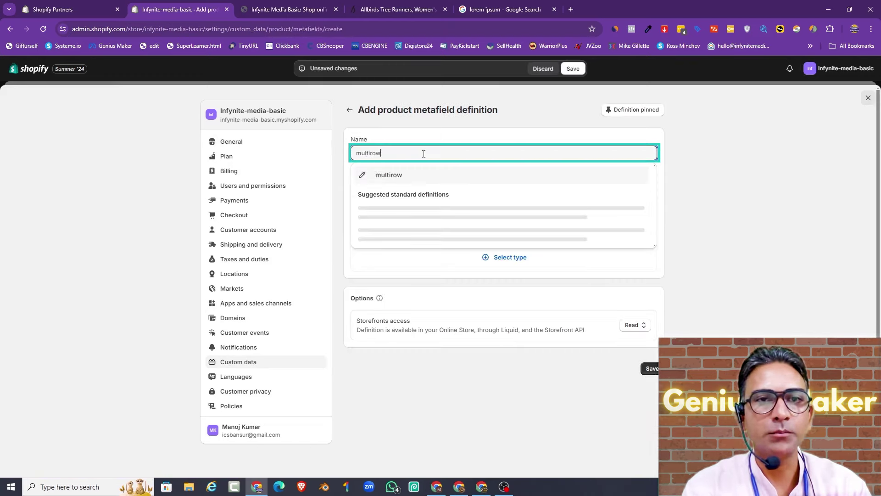
type(" info")
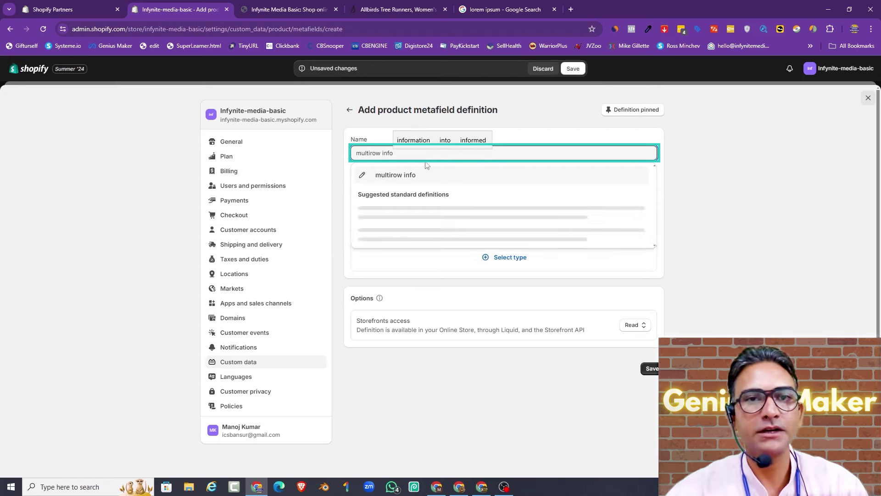
left_click(421, 174)
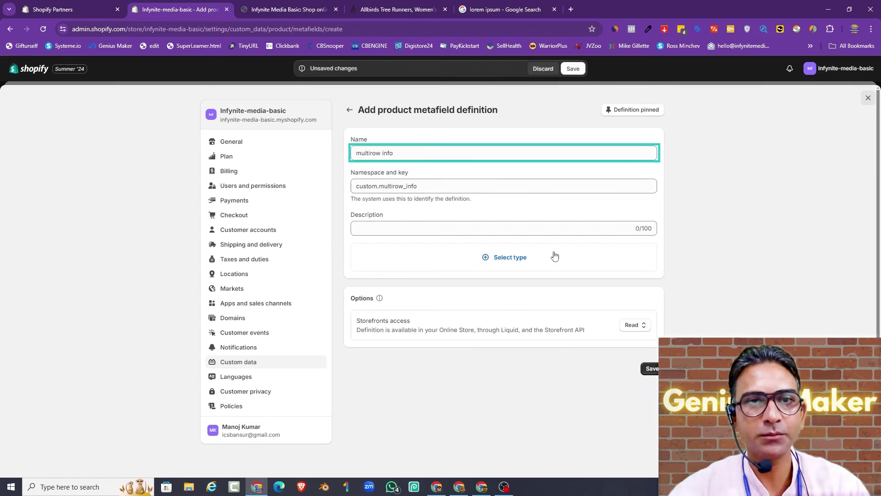
Set the type of the "multirow info" metafield to Metaobject.
left_click(511, 259)
scroll(445, 357, "down", 5)
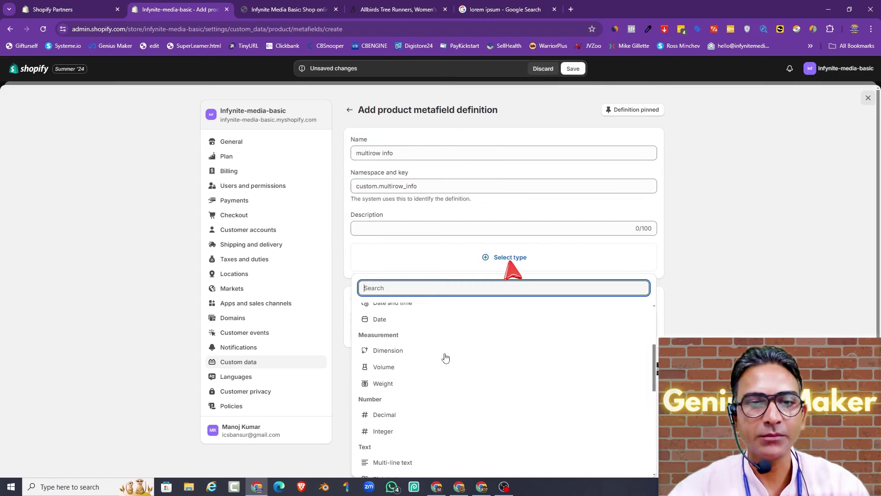
scroll(445, 357, "down", 2)
scroll(444, 356, "down", 2)
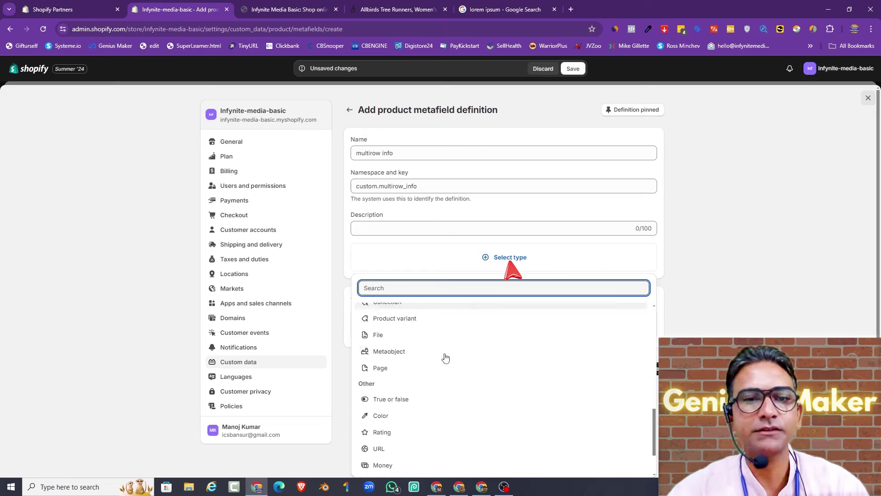
left_click(387, 319)
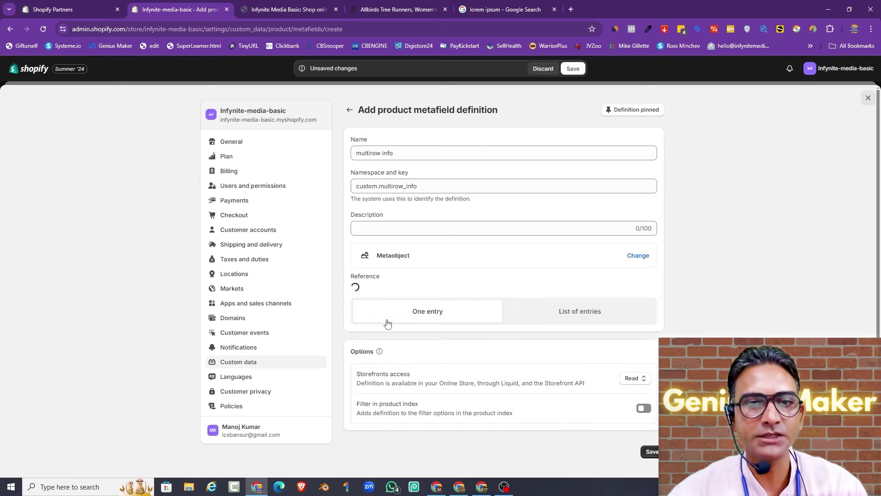
Make the metafield reference the "multirow info product" metaobject as a list of entries, and save the definition.
scroll(759, 239, "down", 2)
left_click(411, 198)
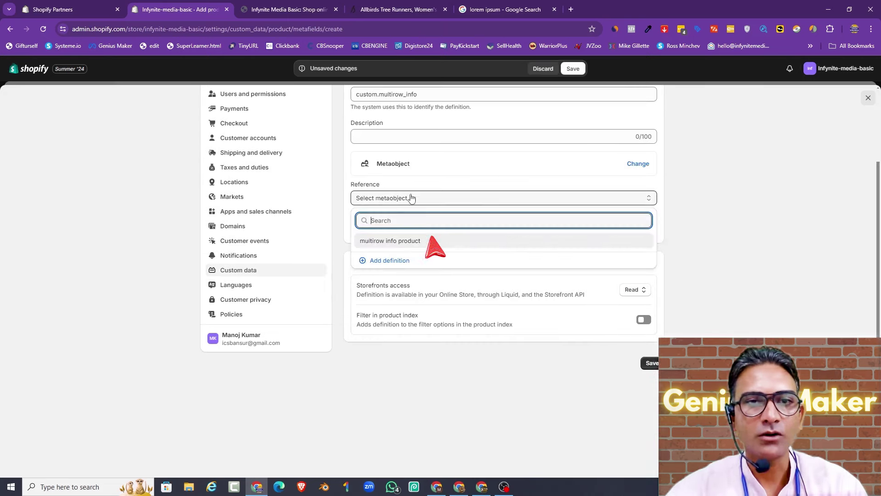
left_click(387, 242)
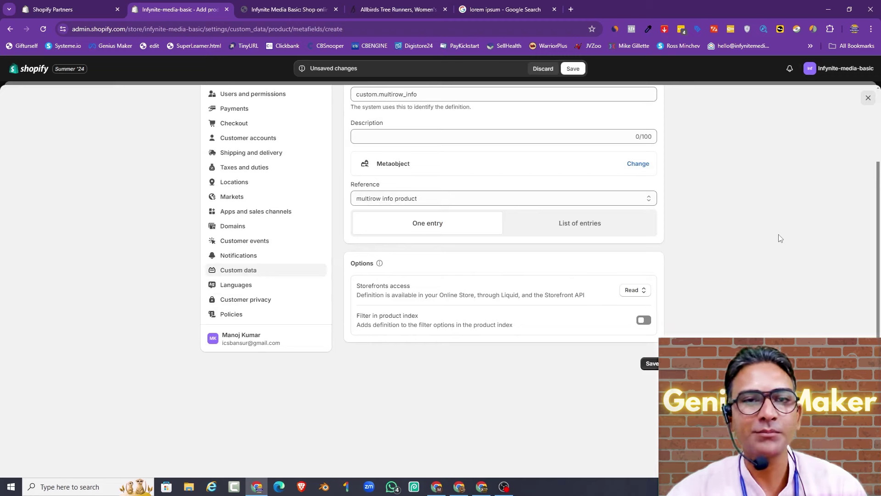
left_click(431, 199)
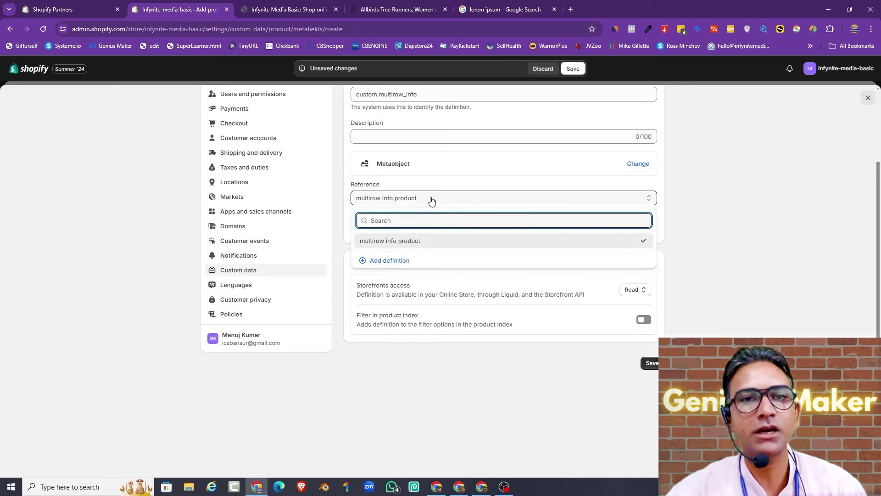
left_click(398, 244)
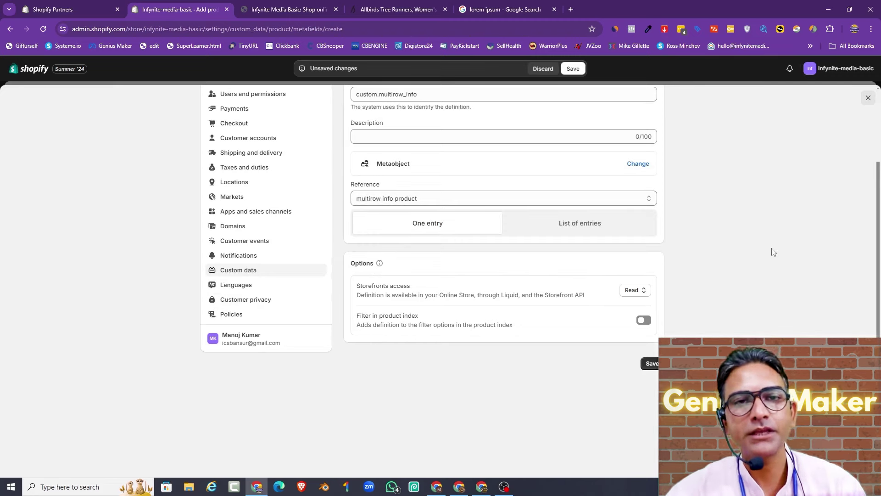
left_click(604, 223)
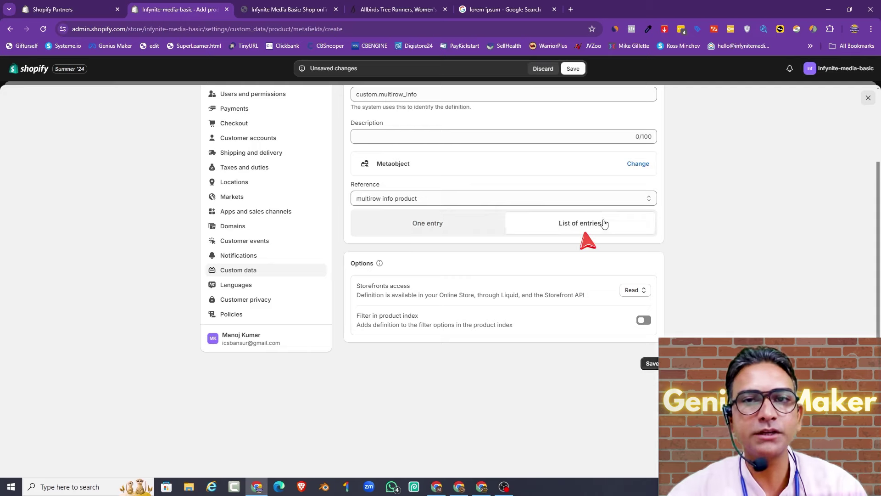
left_click(651, 364)
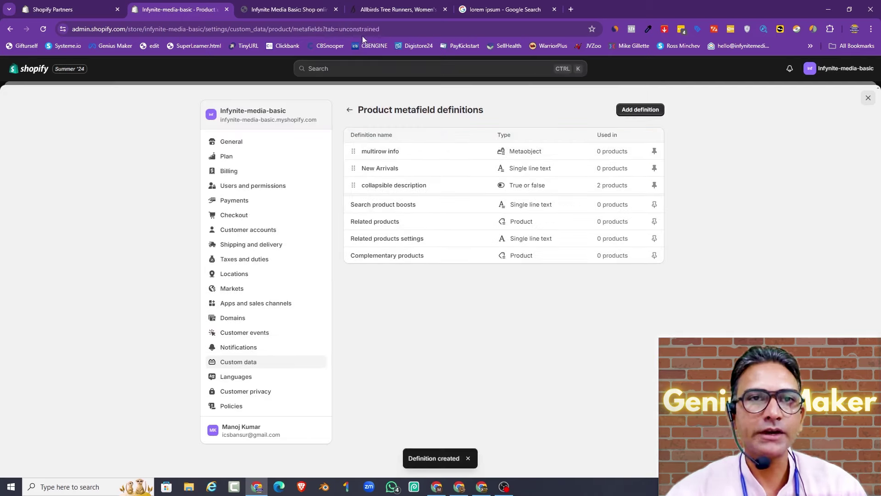
Review the alternating image-and-text sections on the Allbirds product page, and switch to the Infynite Media Basic storefront.
left_click(384, 6)
scroll(373, 229, "up", 3)
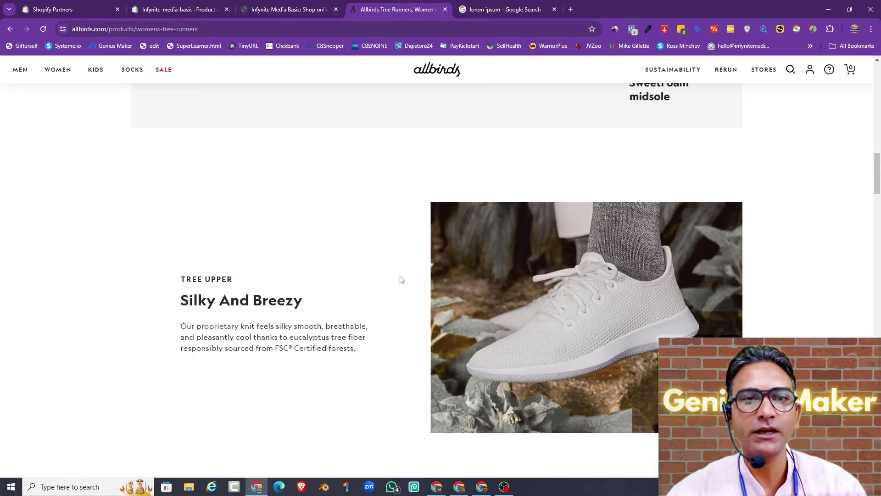
scroll(402, 279, "down", 15)
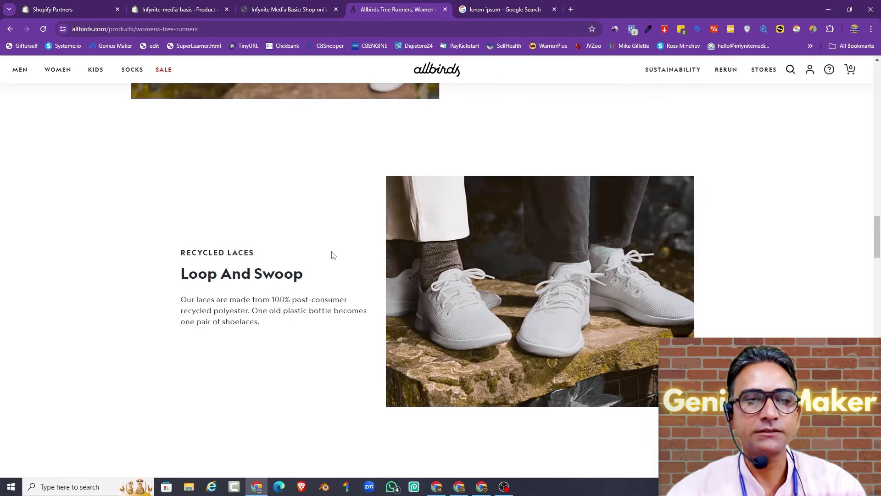
left_click(282, 6)
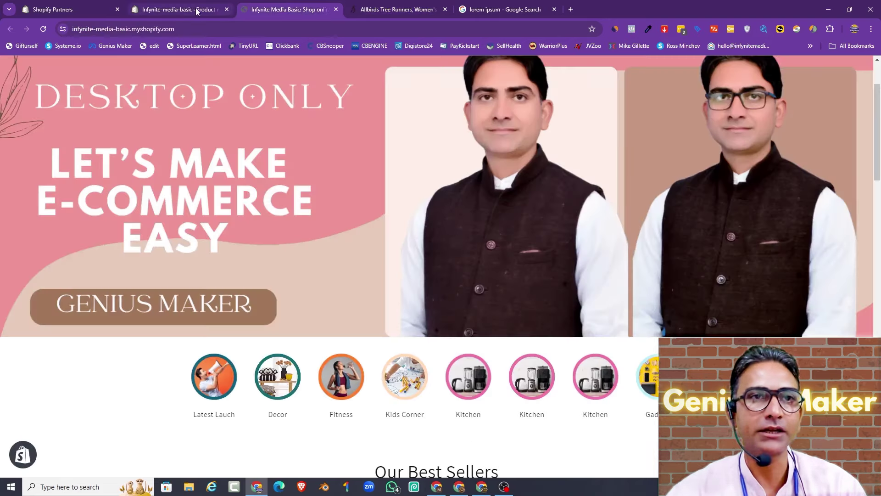